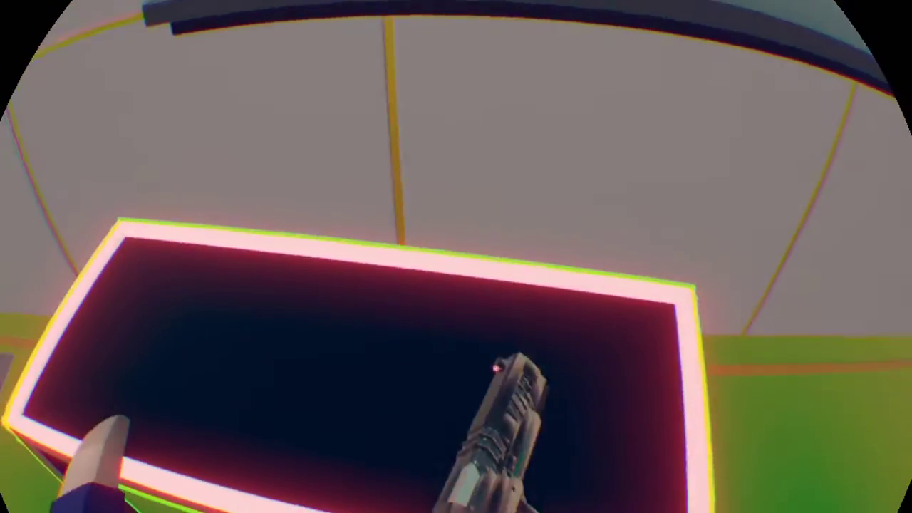
click(489, 418)
click(292, 442)
click(556, 456)
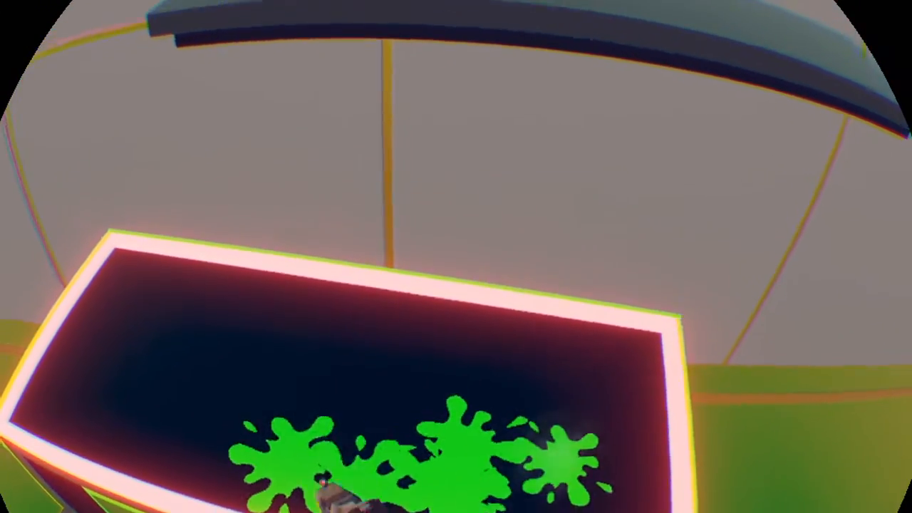